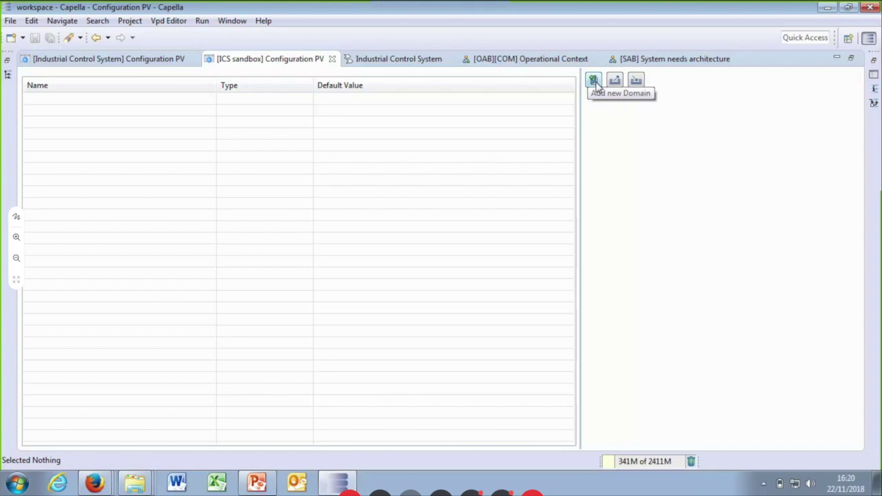
Add a new domain to the ICS sandbox configuration and name it "Process domain".
{"action": "left_click", "coordinate": [85, 100]}
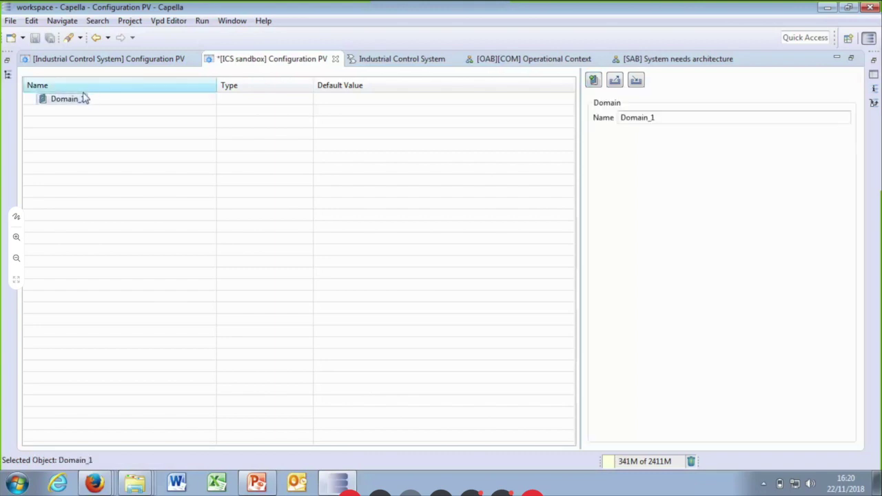
{"action": "left_click", "coordinate": [661, 118]}
{"action": "left_click_drag", "start_coordinate": [662, 117], "coordinate": [596, 116]}
{"action": "type", "text": "Process domain"}
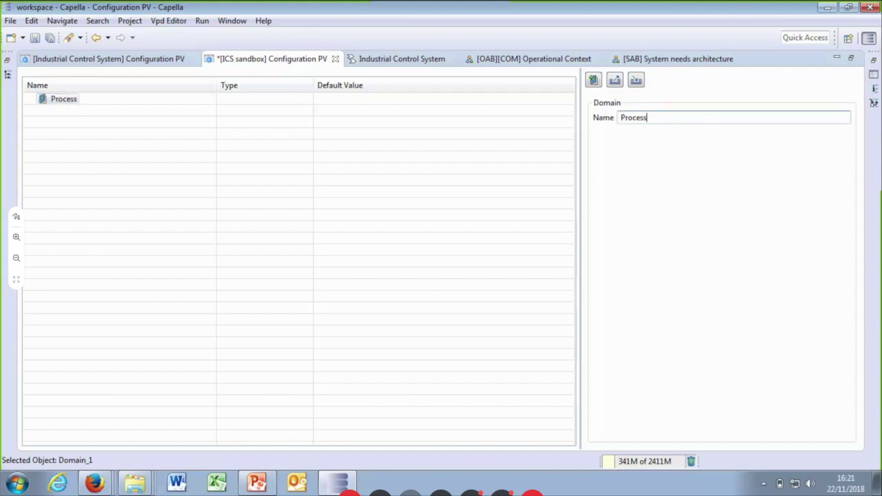
Add an extension under Process domain and name it "Process interface".
{"action": "left_click", "coordinate": [73, 98]}
{"action": "right_click", "coordinate": [72, 104]}
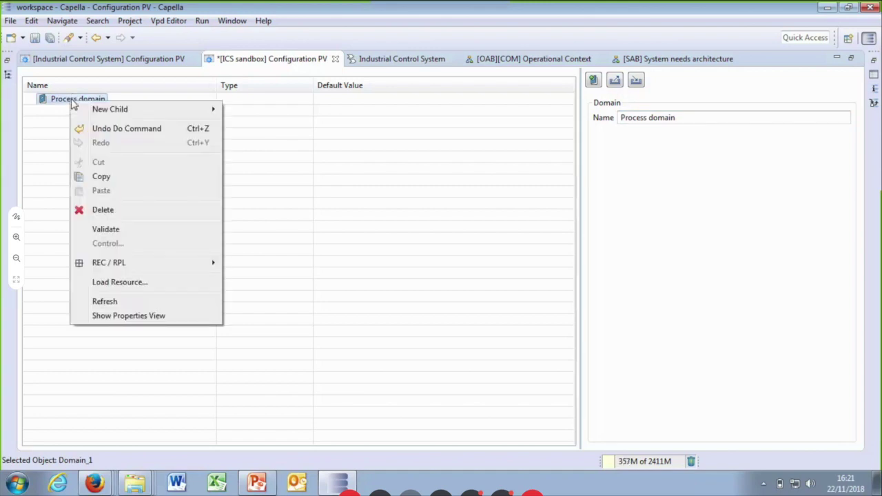
{"action": "mouse_move", "coordinate": [95, 112]}
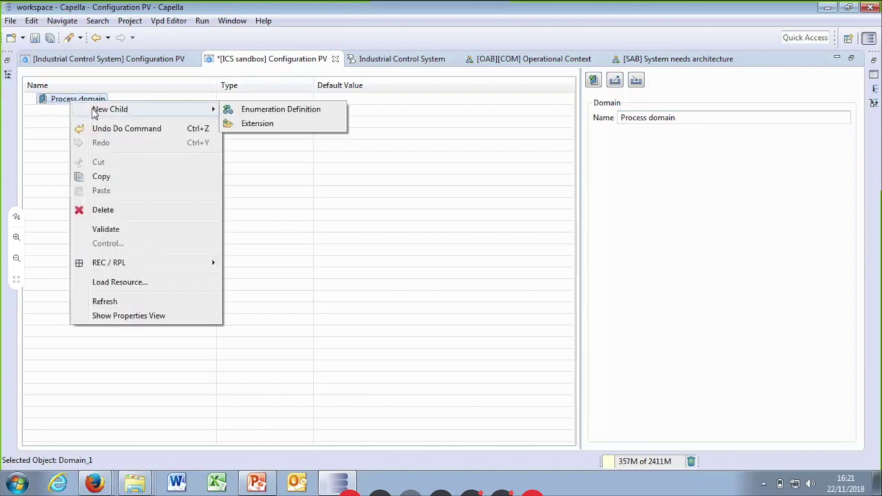
{"action": "left_click", "coordinate": [267, 130]}
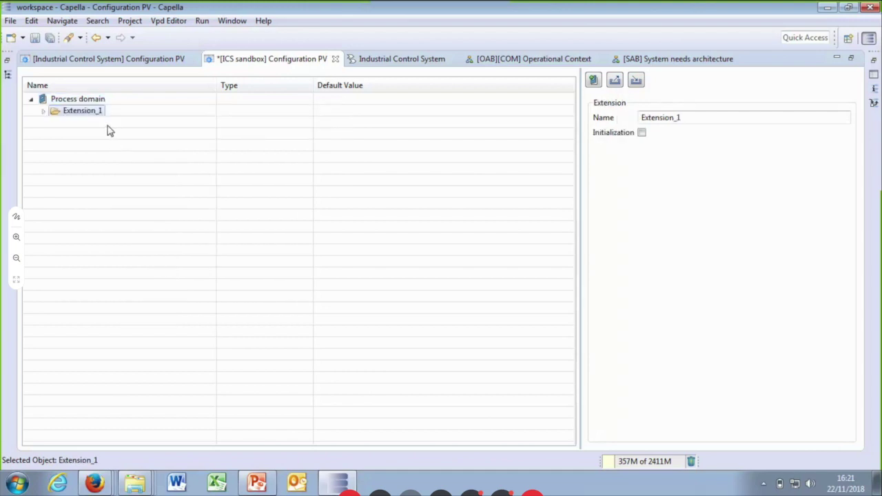
{"action": "left_click", "coordinate": [684, 117]}
{"action": "left_click_drag", "start_coordinate": [684, 117], "coordinate": [641, 118]}
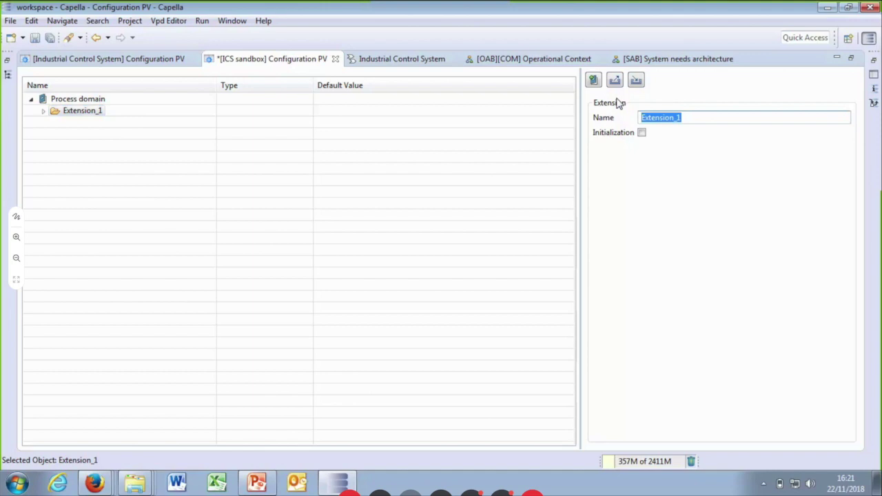
{"action": "type", "text": "Process intre"}
{"action": "key", "text": "BackSpace"}
{"action": "key", "text": "BackSpace"}
{"action": "type", "text": "erface"}
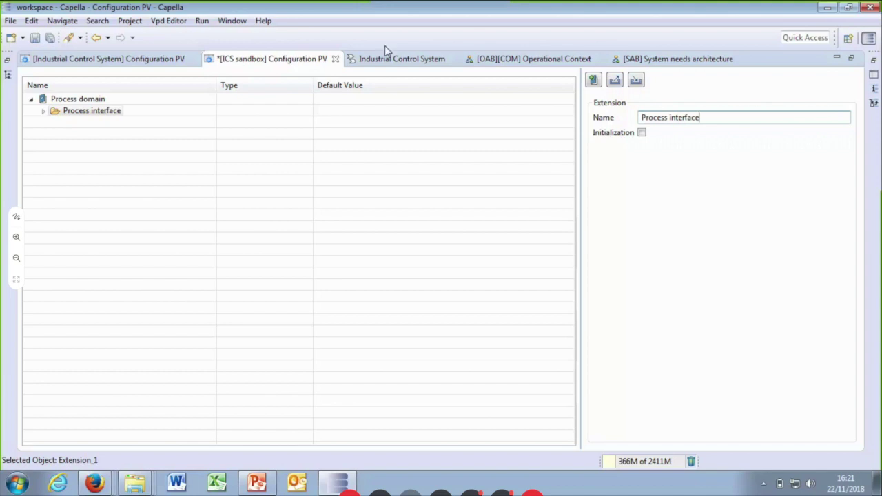
{"action": "left_click", "coordinate": [95, 128]}
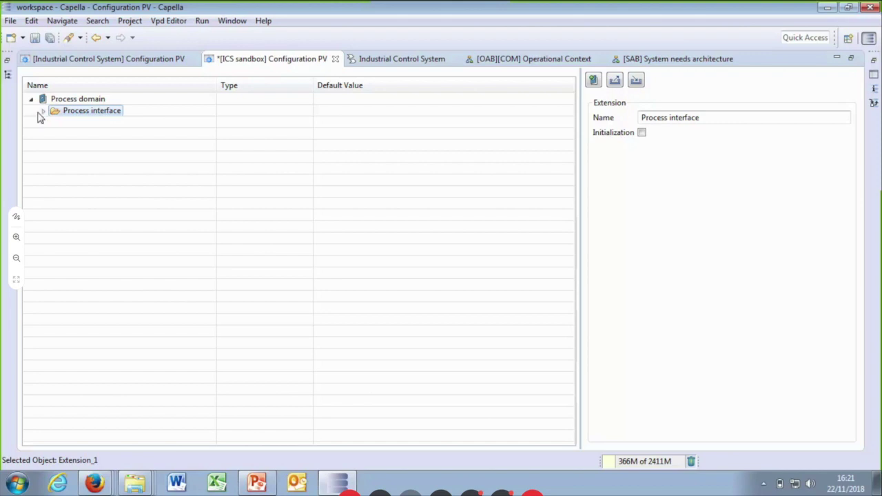
Limit the scope of the Process interface extension to the System level only.
{"action": "left_click", "coordinate": [43, 111]}
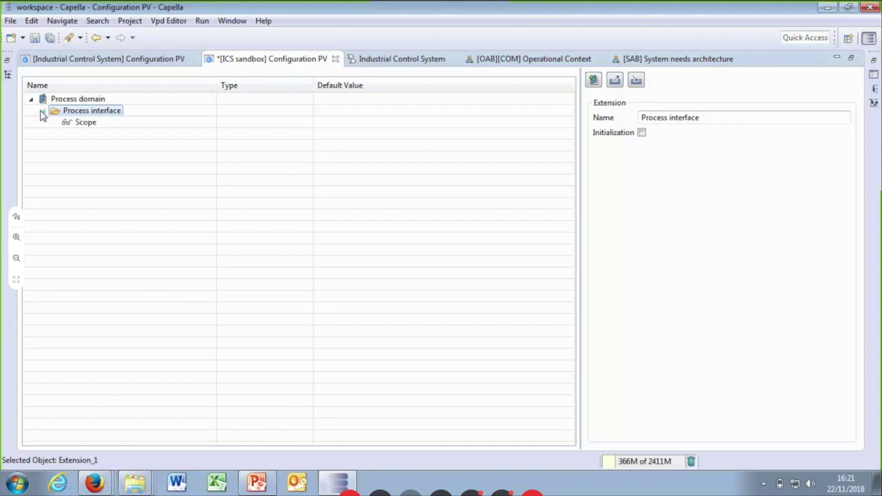
{"action": "left_click", "coordinate": [81, 126]}
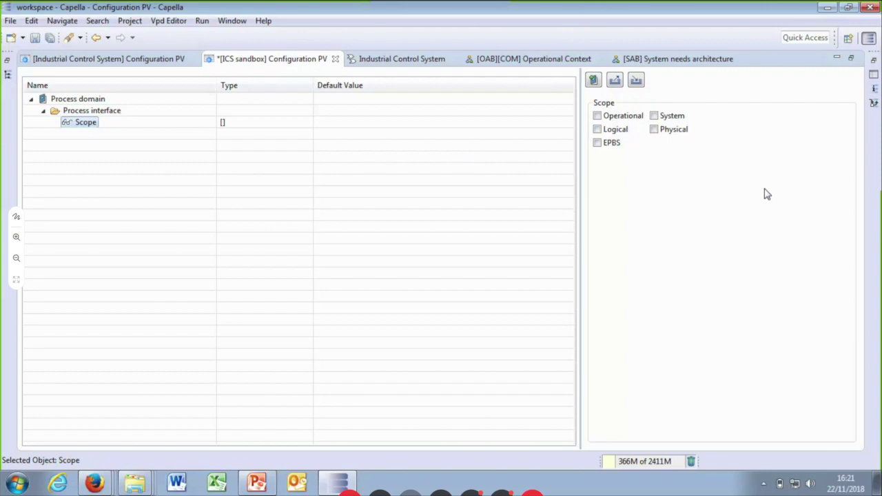
{"action": "left_click", "coordinate": [657, 118]}
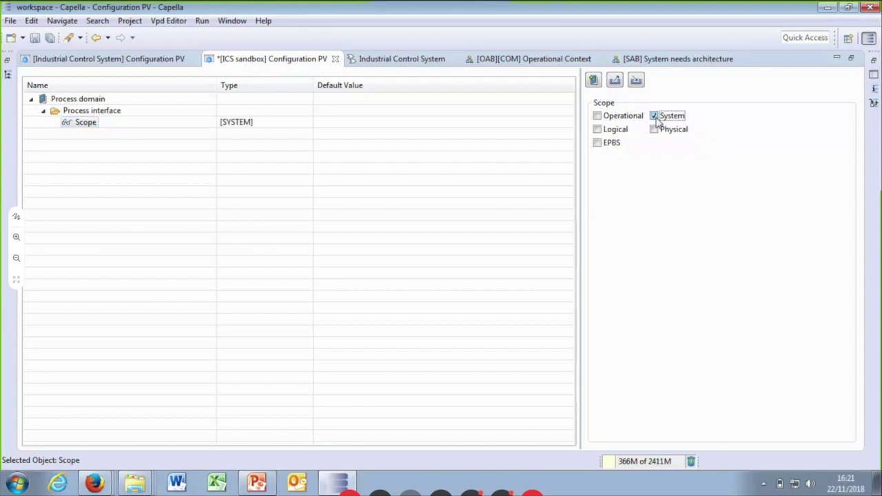
{"action": "left_click", "coordinate": [596, 131]}
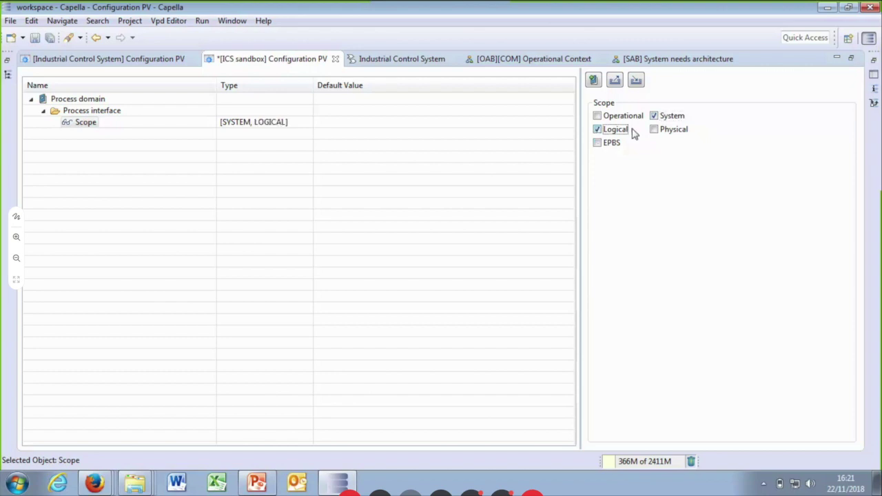
{"action": "left_click", "coordinate": [596, 130]}
Add an EClass rule to the scope, set its EClass to ComponentExchange, and save the configuration.
{"action": "left_click", "coordinate": [85, 122]}
{"action": "right_click", "coordinate": [86, 123]}
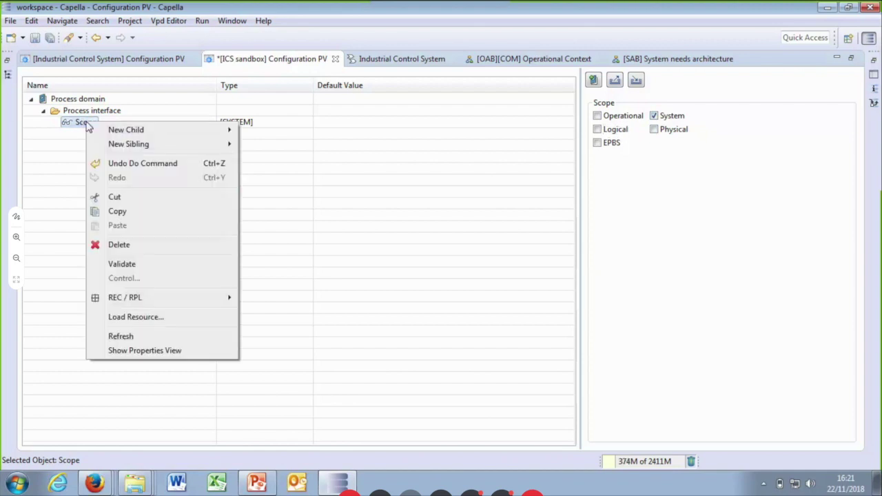
{"action": "mouse_move", "coordinate": [113, 136]}
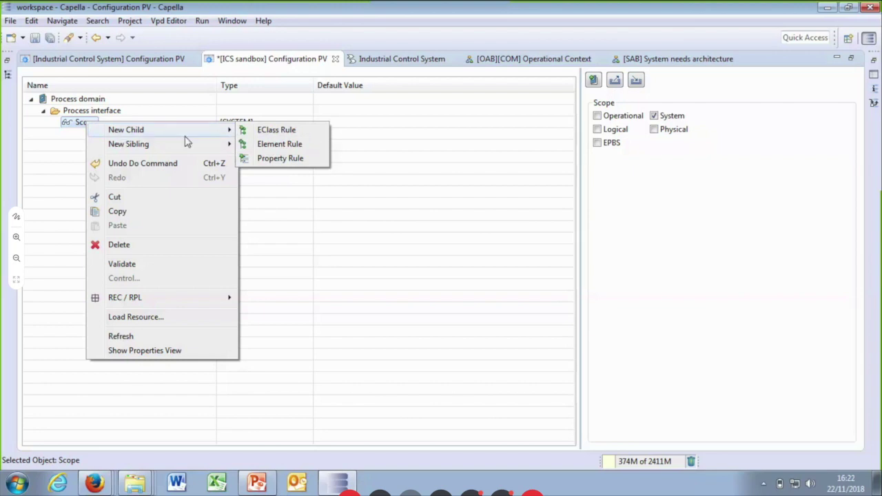
{"action": "left_click", "coordinate": [288, 134]}
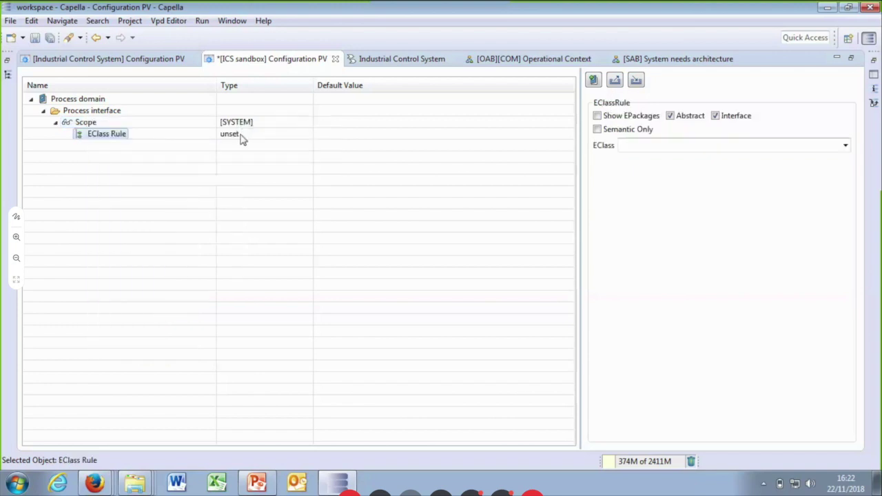
{"action": "left_click", "coordinate": [734, 146]}
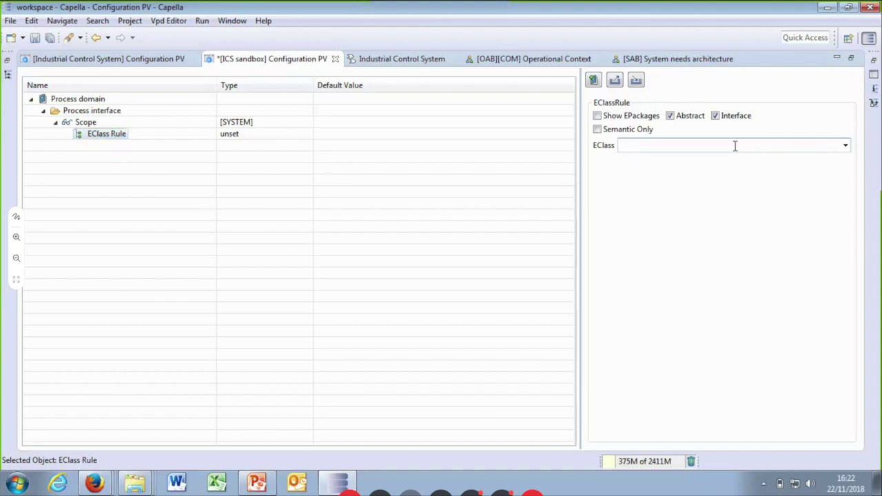
{"action": "type", "text": "Componen"}
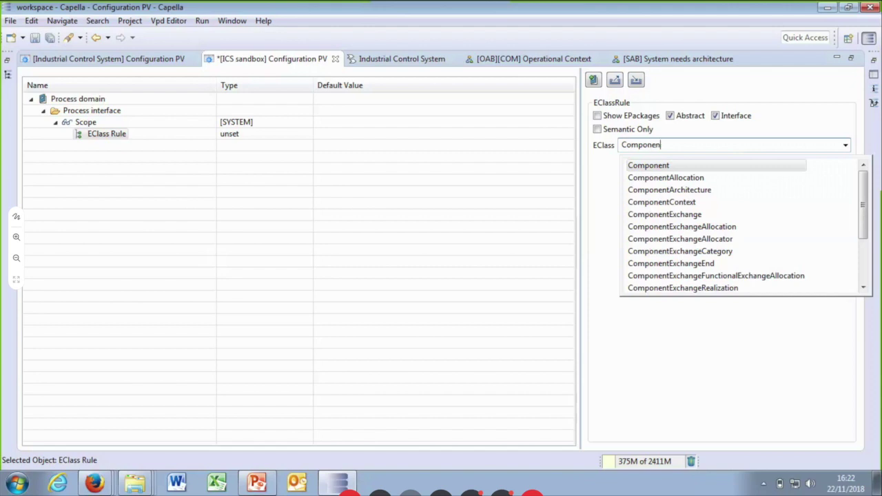
{"action": "type", "text": "tExchag"}
{"action": "key", "text": "BackSpace"}
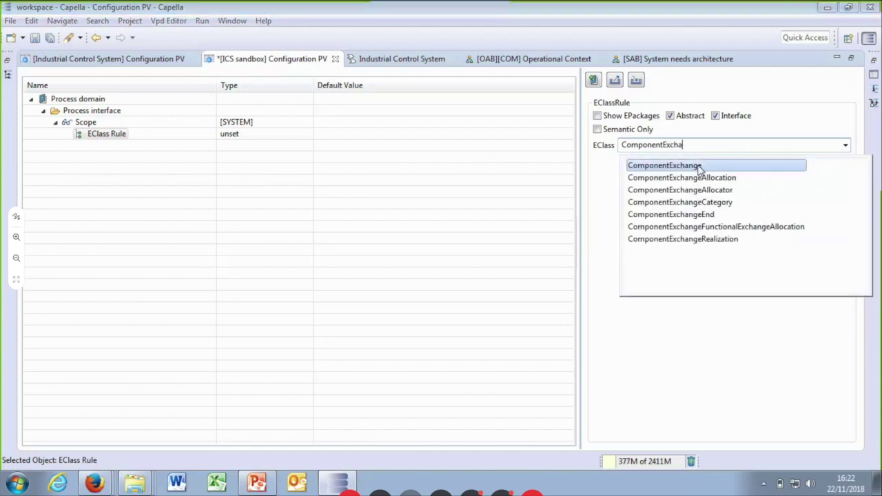
{"action": "left_click", "coordinate": [700, 166]}
{"action": "key", "text": "ctrl+s"}
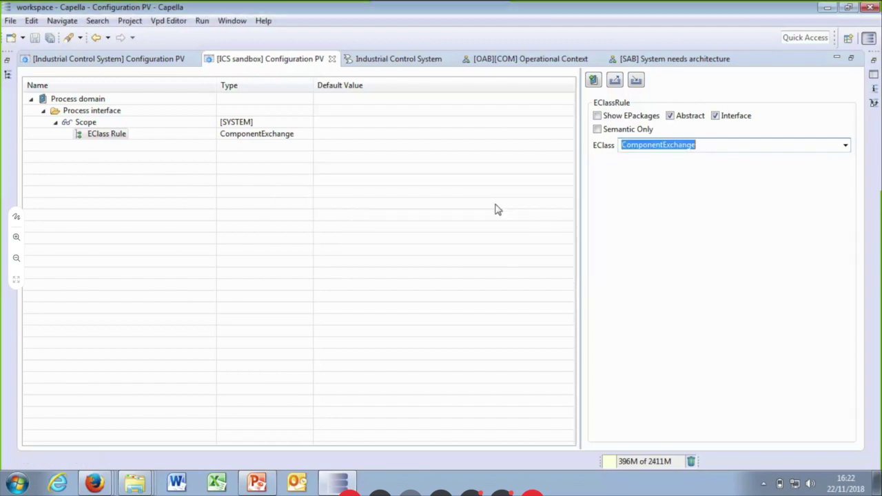
Add an enumeration property to the Process interface extension and name it "Process parameter".
{"action": "left_click", "coordinate": [83, 113]}
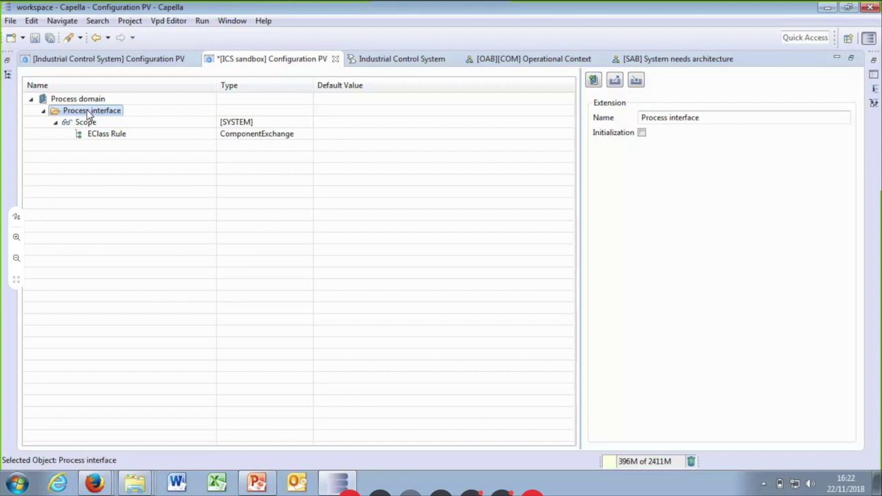
{"action": "right_click", "coordinate": [88, 115]}
{"action": "mouse_move", "coordinate": [138, 119]}
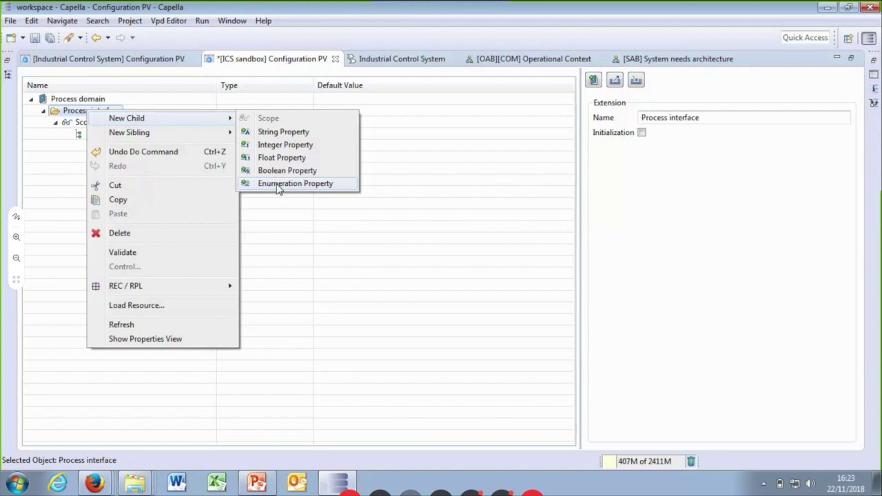
{"action": "left_click", "coordinate": [280, 184]}
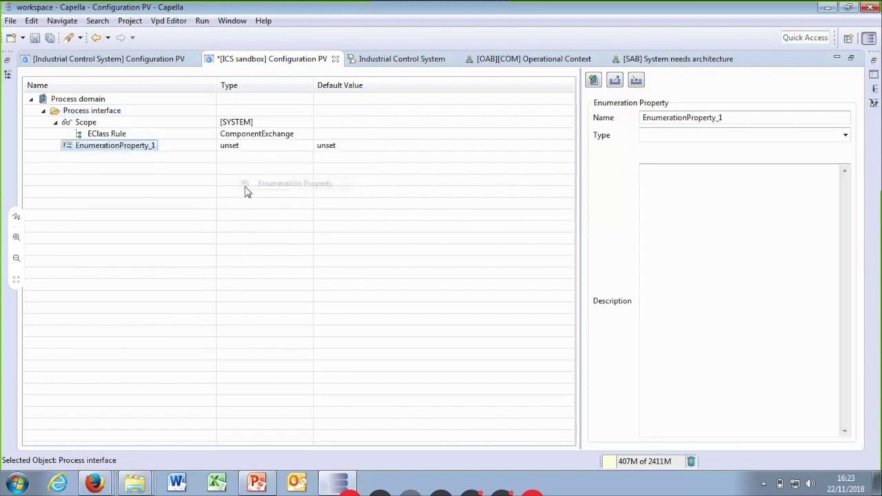
{"action": "double_click", "coordinate": [726, 115]}
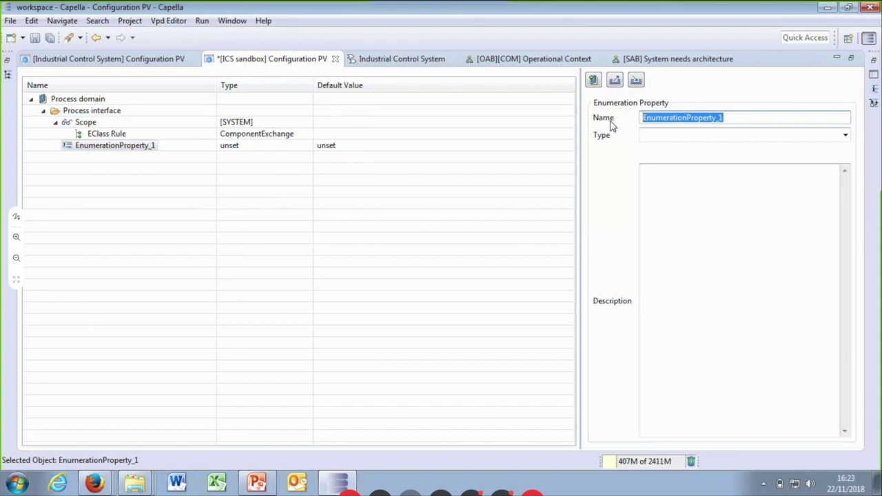
{"action": "type", "text": "Process parameter"}
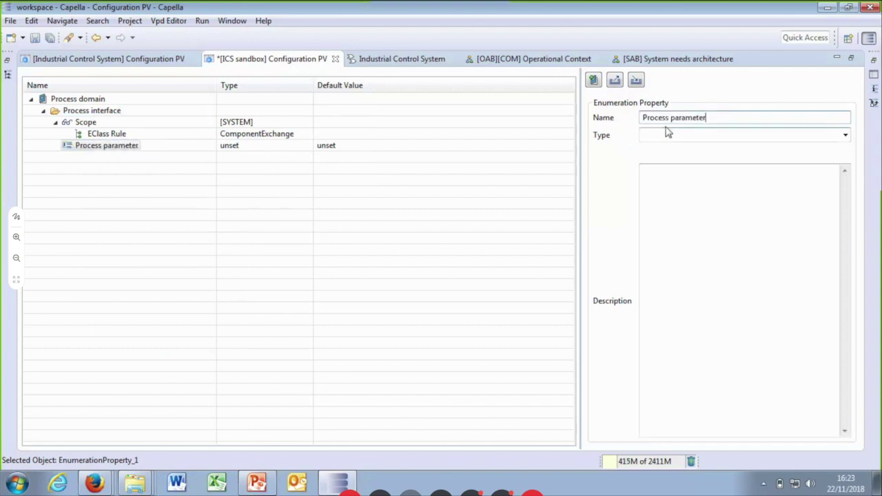
{"action": "left_click_drag", "start_coordinate": [832, 103], "coordinate": [855, 205]}
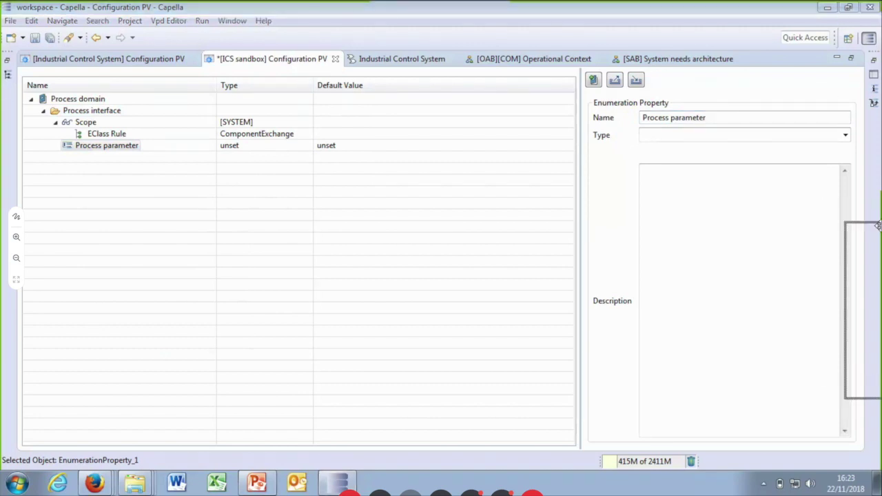
{"action": "left_click", "coordinate": [845, 136]}
{"action": "left_click", "coordinate": [607, 166]}
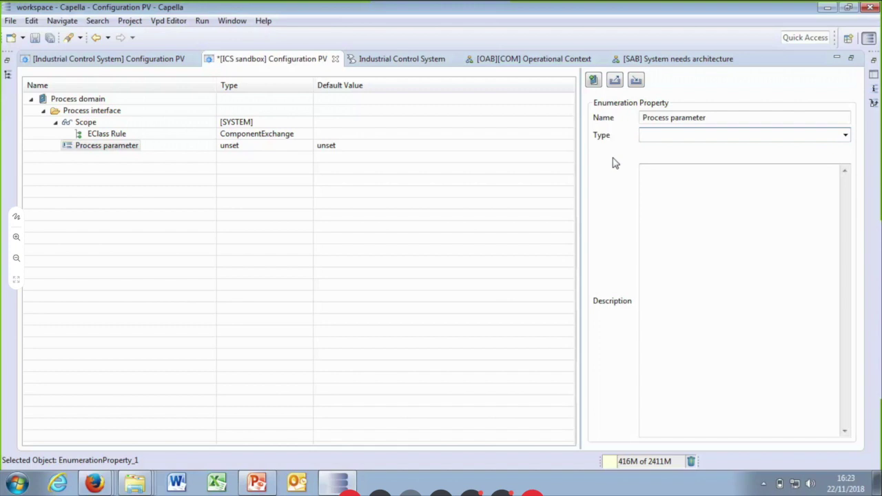
Add an enumeration definition under Process domain and name it "ProcessParameterEnum".
{"action": "left_click", "coordinate": [80, 100]}
{"action": "right_click", "coordinate": [82, 104]}
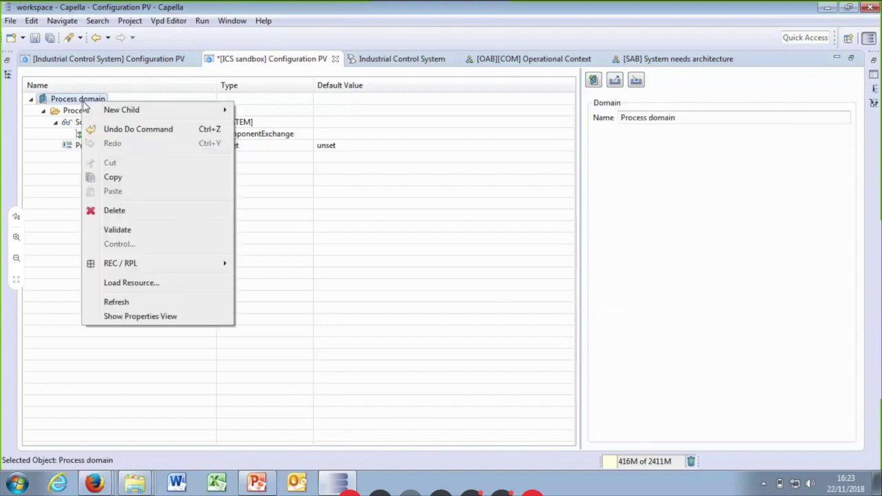
{"action": "left_click", "coordinate": [282, 110]}
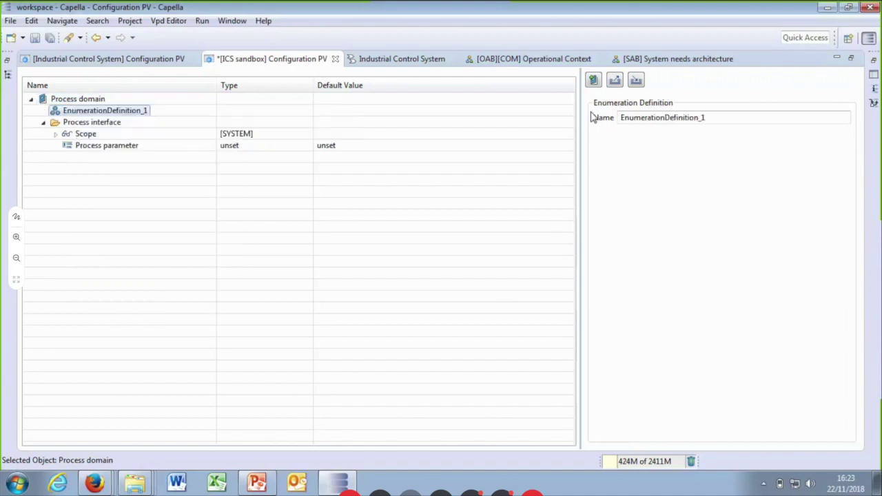
{"action": "left_click_drag", "start_coordinate": [711, 118], "coordinate": [560, 123]}
{"action": "type", "text": "Processp"}
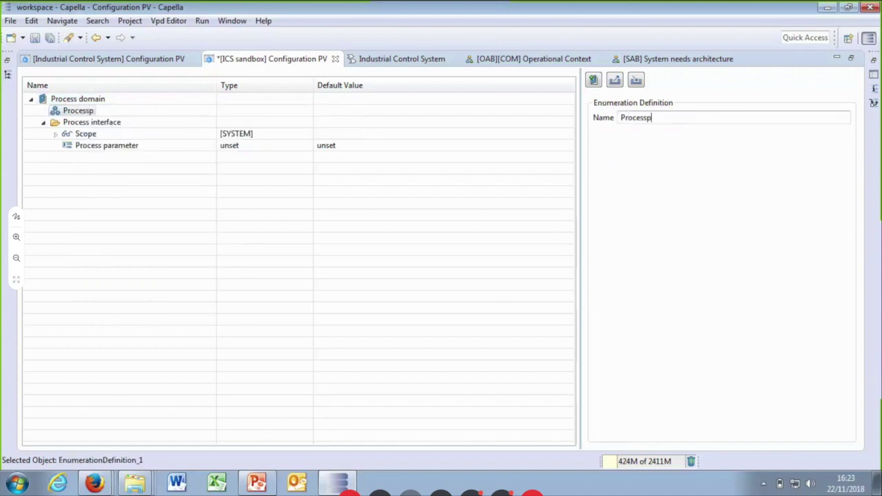
{"action": "key", "text": "BackSpace"}
{"action": "type", "text": "ParameterEnum"}
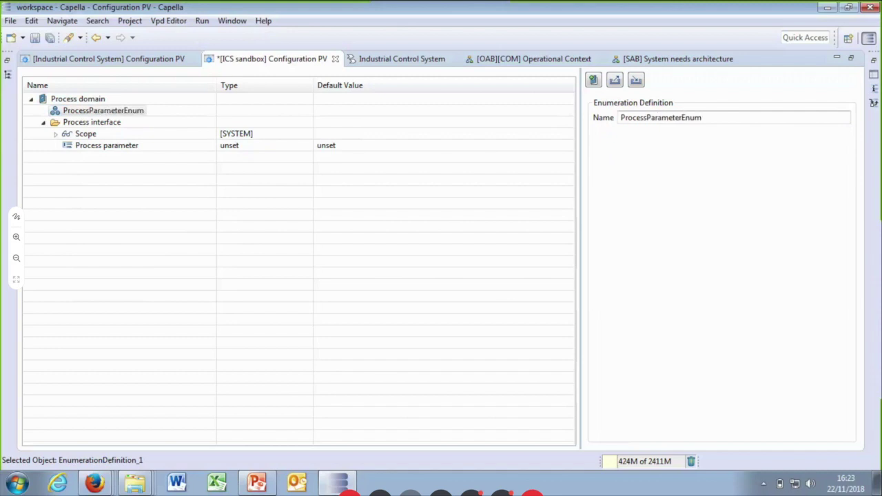
Add an enumeration literal named "Pressure" to ProcessParameterEnum.
{"action": "left_click", "coordinate": [135, 112]}
{"action": "right_click", "coordinate": [134, 113]}
{"action": "mouse_move", "coordinate": [187, 118]}
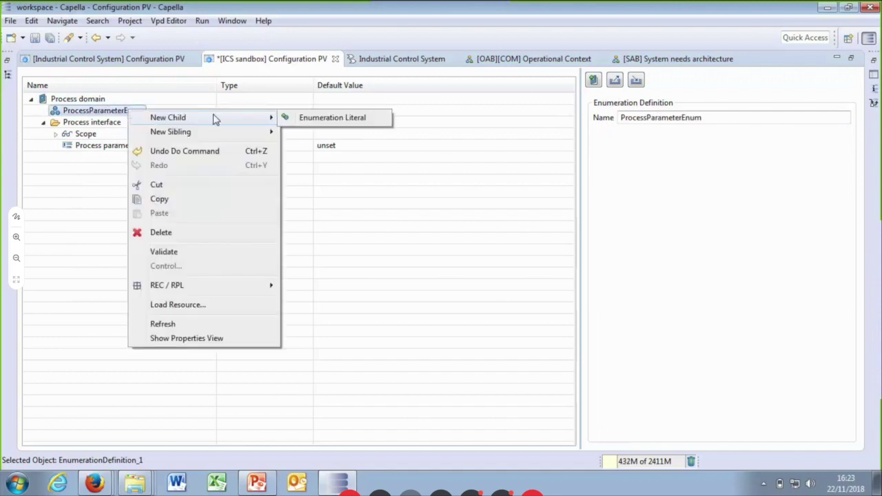
{"action": "left_click", "coordinate": [293, 118]}
{"action": "left_click_drag", "start_coordinate": [703, 119], "coordinate": [603, 121]}
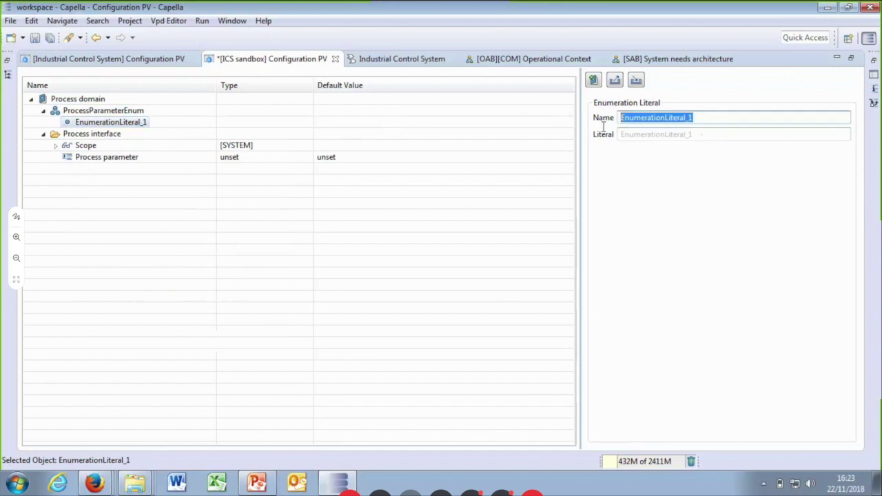
{"action": "type", "text": "Pressure"}
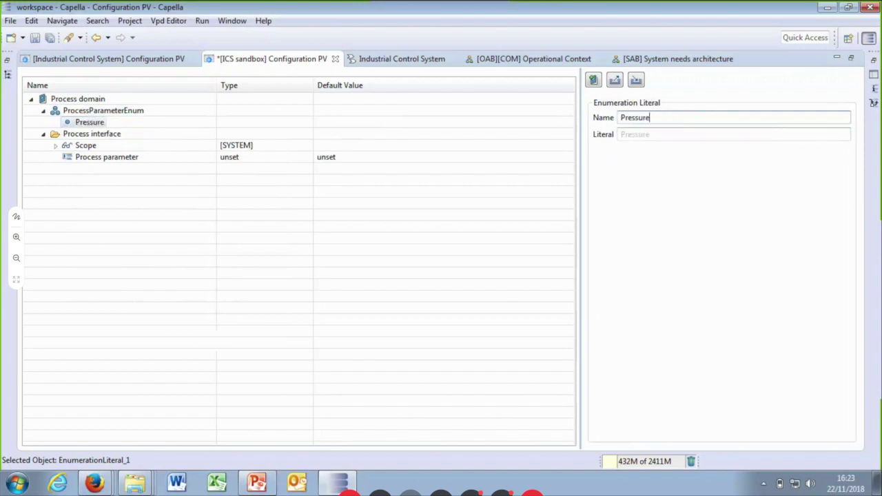
Add another enumeration literal named "Flow" to ProcessParameterEnum.
{"action": "left_click", "coordinate": [103, 111]}
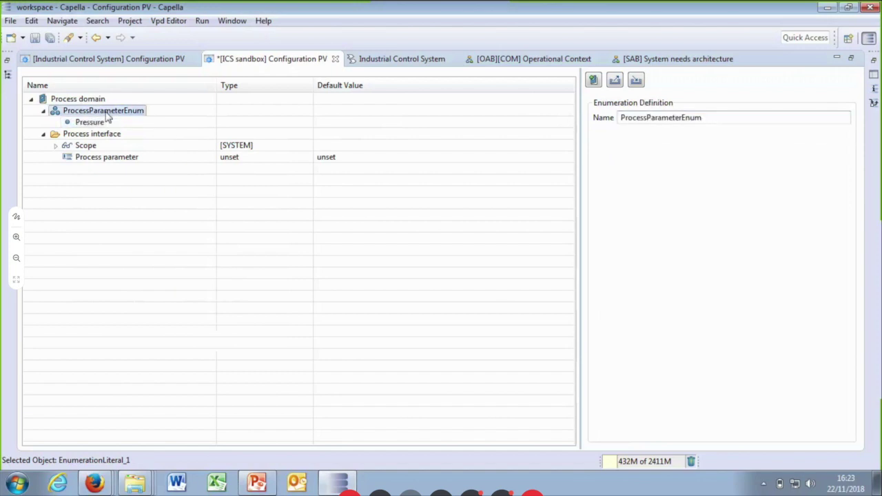
{"action": "right_click", "coordinate": [105, 111]}
{"action": "mouse_move", "coordinate": [166, 121]}
{"action": "left_click", "coordinate": [309, 120]}
{"action": "left_click_drag", "start_coordinate": [705, 120], "coordinate": [525, 126]}
{"action": "type", "text": "Flow"}
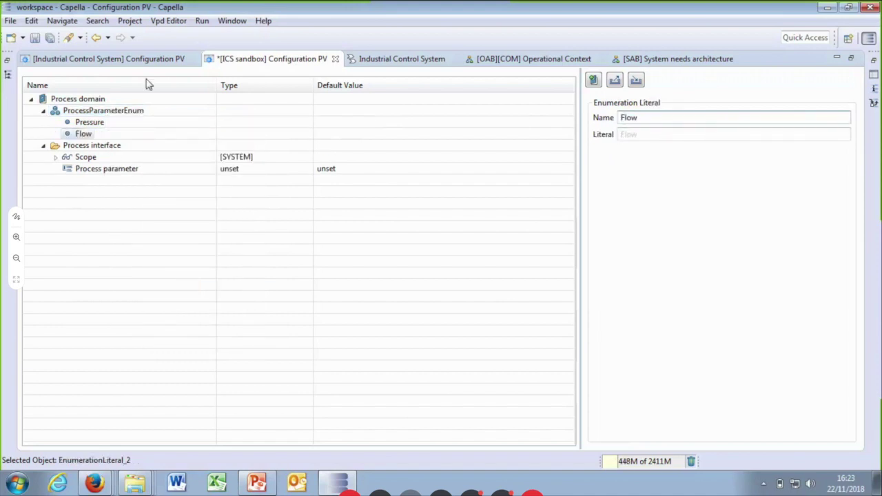
Add a third enumeration literal to ProcessParameterEnum and name it "Temperature".
{"action": "right_click", "coordinate": [118, 111]}
{"action": "mouse_move", "coordinate": [165, 121]}
{"action": "left_click", "coordinate": [309, 117]}
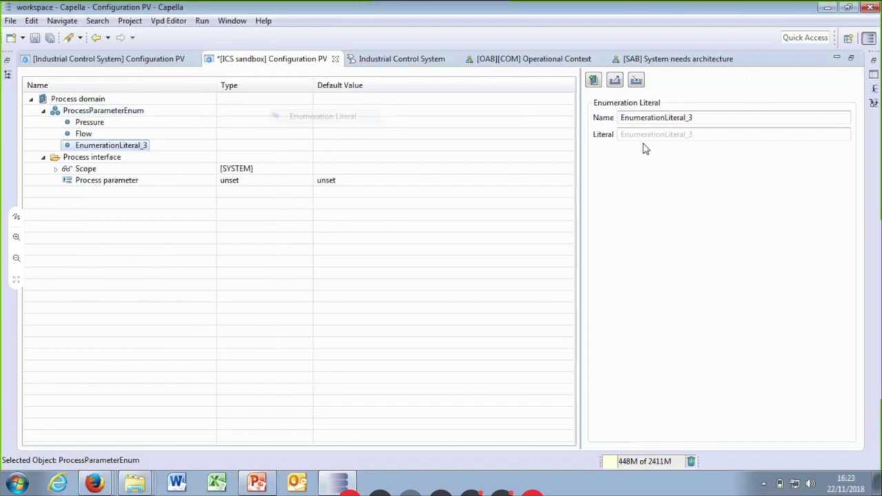
{"action": "double_click", "coordinate": [651, 117]}
{"action": "left_click", "coordinate": [661, 119]}
{"action": "double_click", "coordinate": [661, 118]}
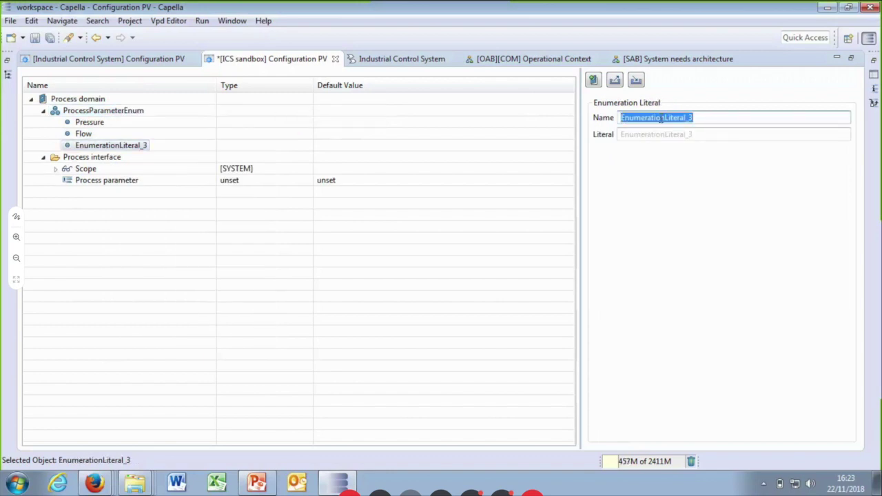
{"action": "type", "text": "Temperature"}
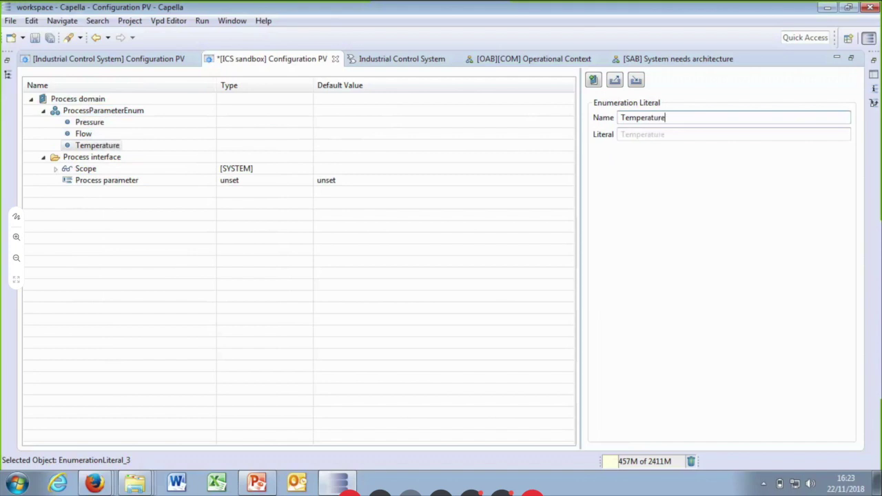
Set the Process parameter property's type to ProcessParameterEnum and its default value to Temperature.
{"action": "left_click", "coordinate": [110, 181]}
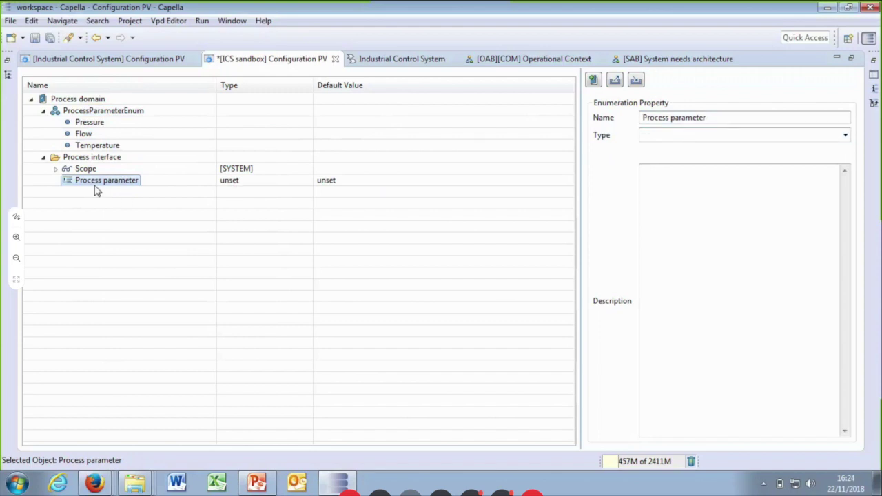
{"action": "left_click", "coordinate": [846, 135]}
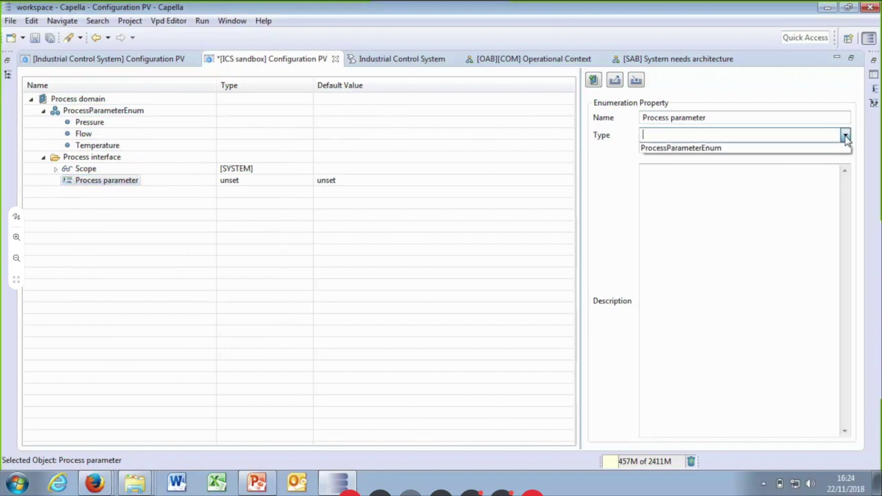
{"action": "left_click", "coordinate": [724, 149]}
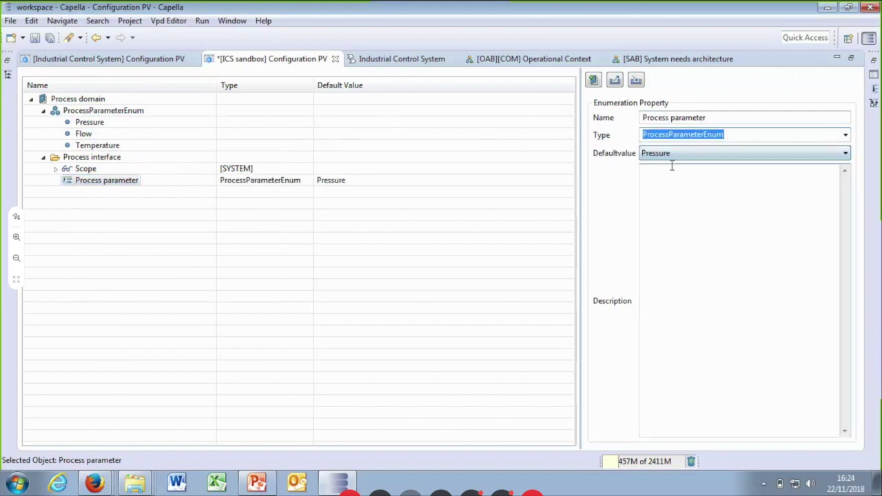
{"action": "left_click", "coordinate": [686, 154]}
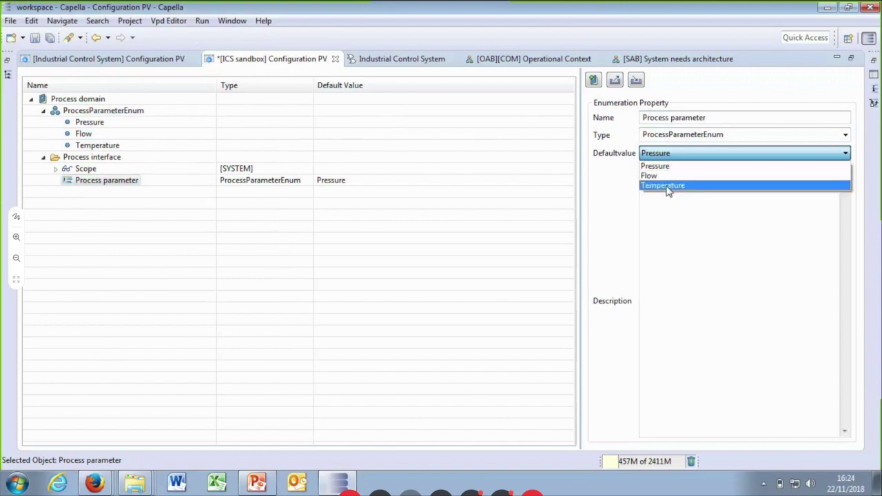
{"action": "left_click", "coordinate": [665, 185]}
Enter "A description" as the Process parameter property's description and save the configuration.
{"action": "left_click", "coordinate": [668, 172]}
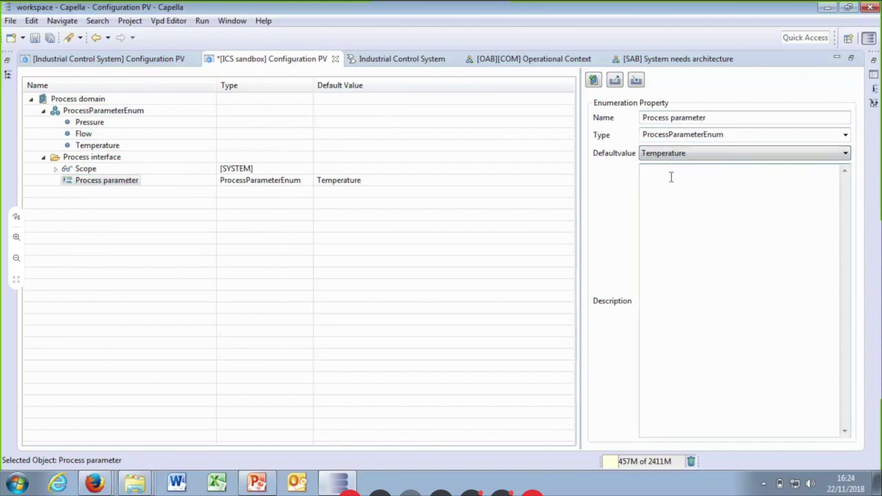
{"action": "type", "text": "A desci"}
{"action": "type", "text": "iption"}
{"action": "key", "text": "ctrl+s"}
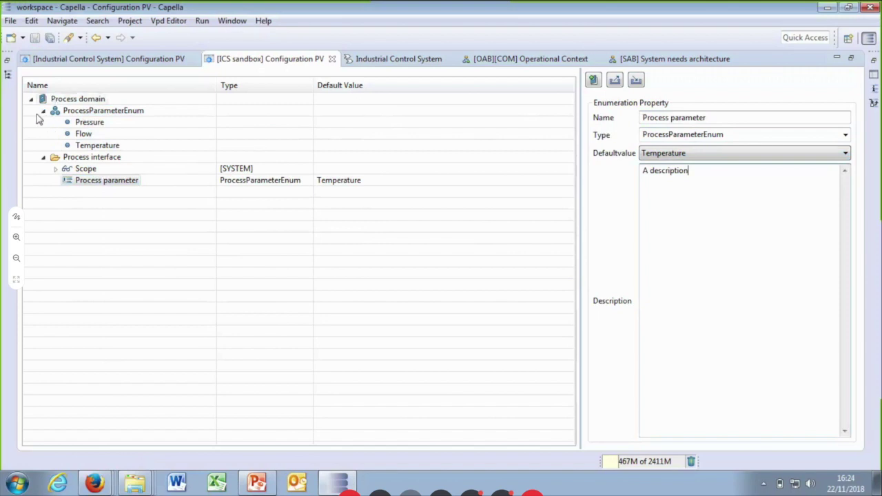
Switch to the PowerPoint presentation, start the slide show from the current slide and advance to the "Process domain" slide.
{"action": "left_click", "coordinate": [254, 485]}
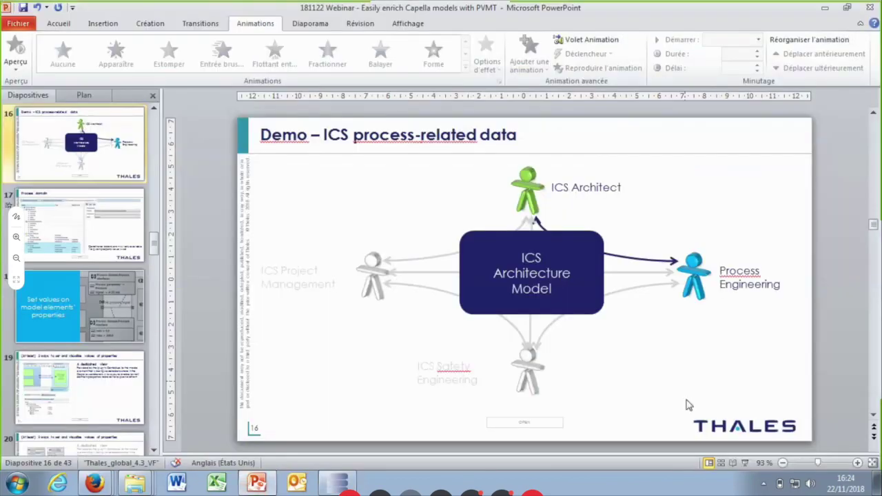
{"action": "left_click", "coordinate": [746, 461]}
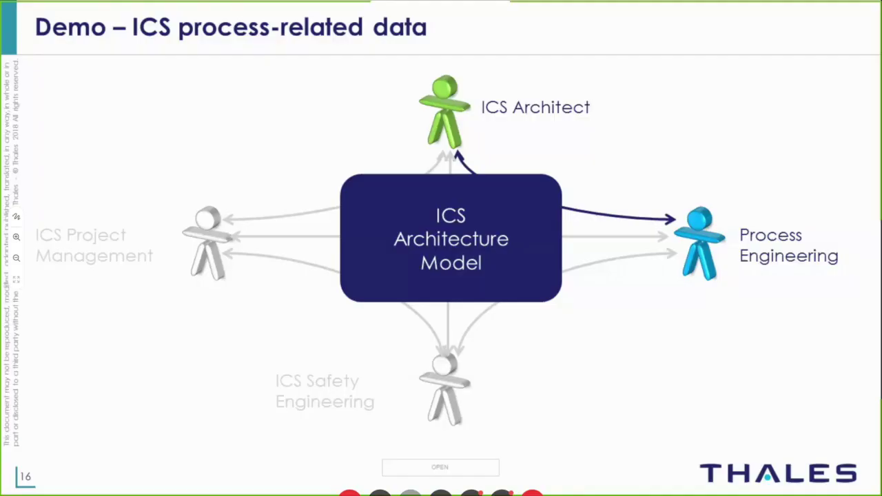
{"action": "key", "text": "Right"}
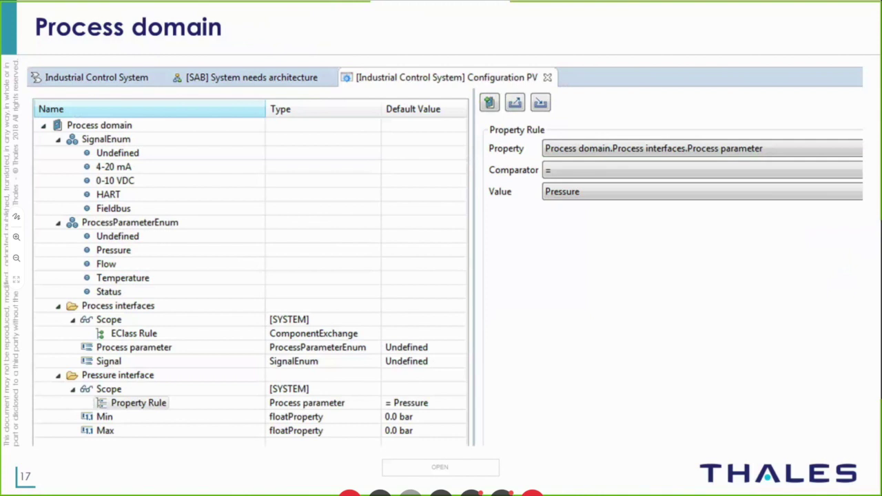